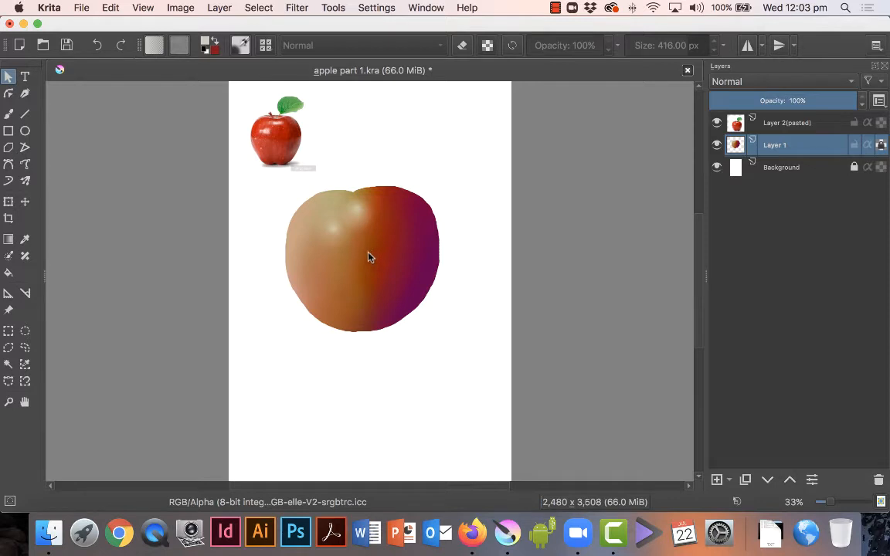
Step: Activate the freehand brush with the Airbrush Soft preset for working on Layer 1
left_click(365, 261)
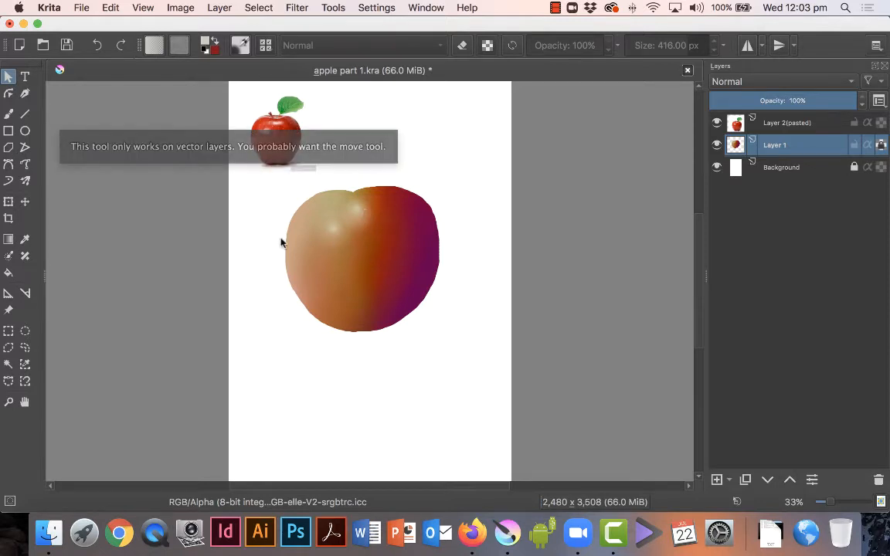
left_click(8, 113)
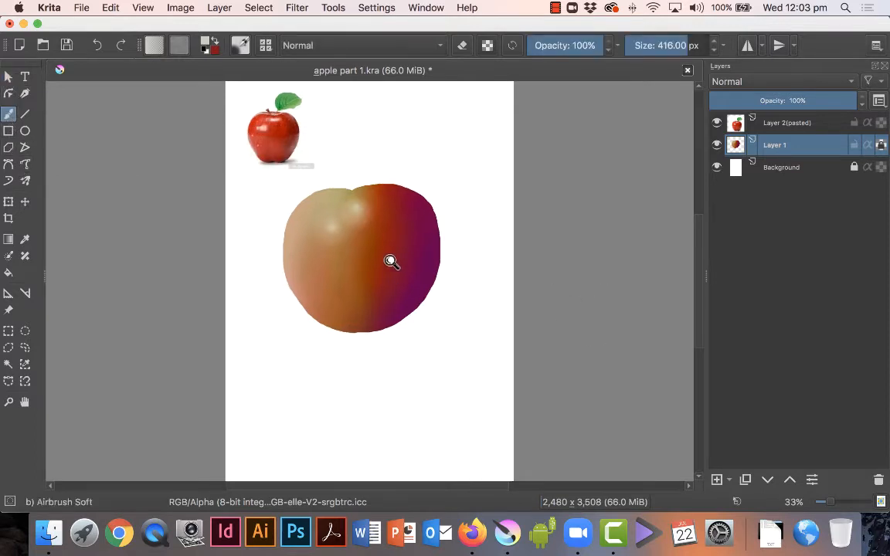
Step: Examine the painted apple's shading and highlights against the surface of the red reference apple
scroll(390, 255, "up", 5)
mouse_move(378, 222)
left_mouse_down()
mouse_move(368, 244)
mouse_move(393, 254)
mouse_move(383, 234)
left_mouse_up()
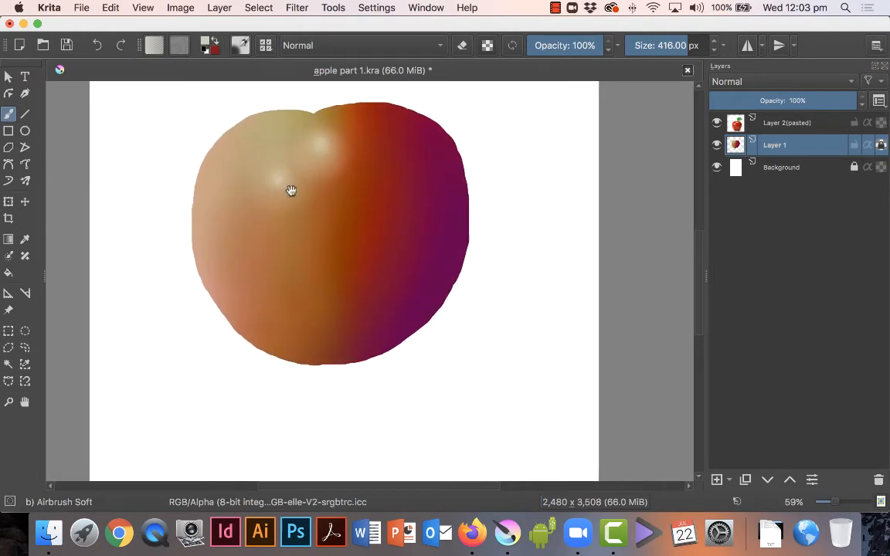
left_click_drag(289, 192, 355, 246)
left_click_drag(396, 276, 394, 254)
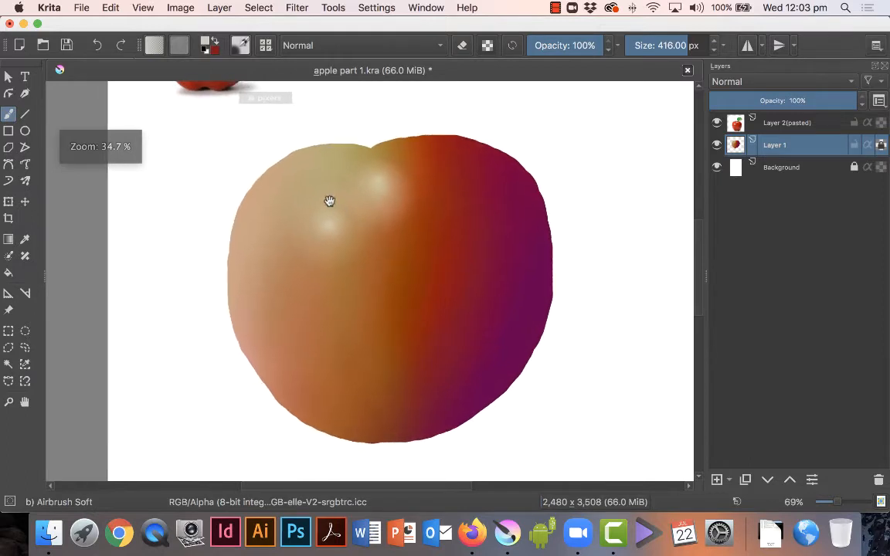
left_click_drag(285, 130, 383, 290)
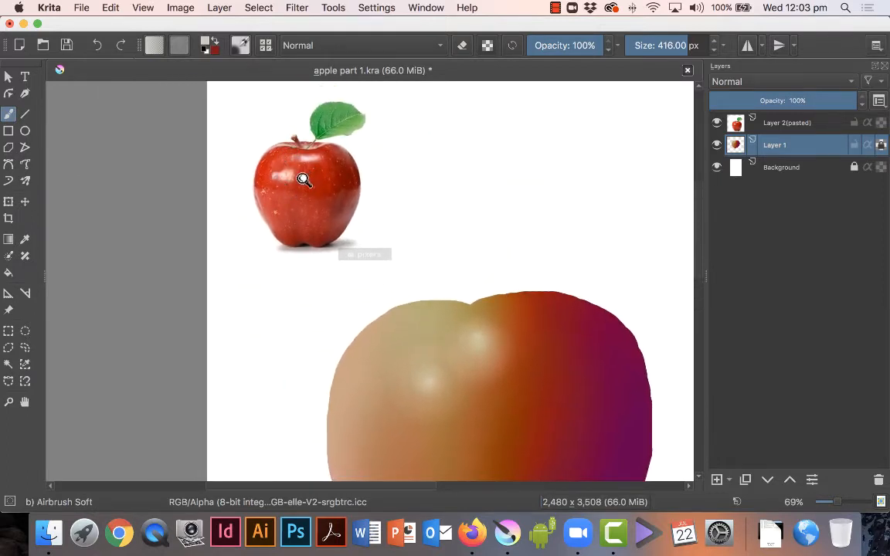
left_click_drag(275, 162, 271, 94)
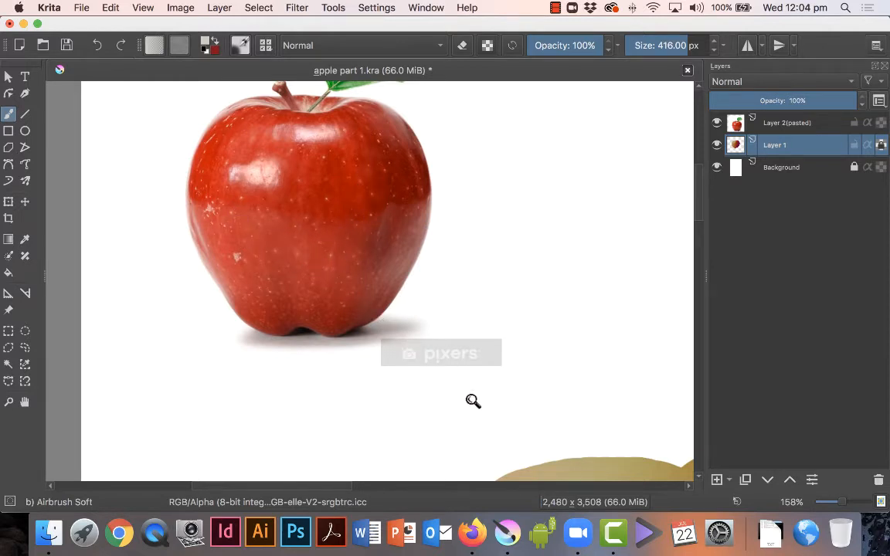
left_click_drag(480, 410, 370, 150)
left_click_drag(396, 223, 431, 321)
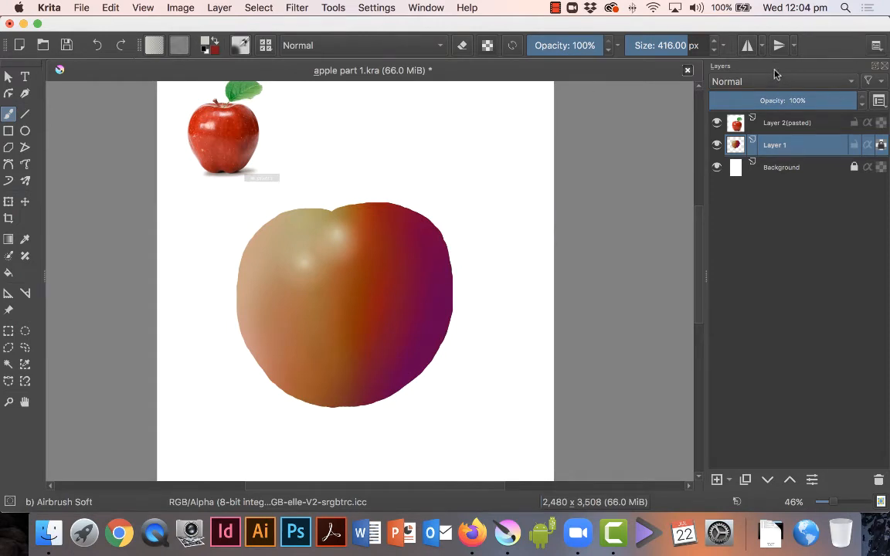
Step: Undock the Layers docker, float it beside the painted apple and shrink it to a compact size
left_click_drag(776, 73, 589, 117)
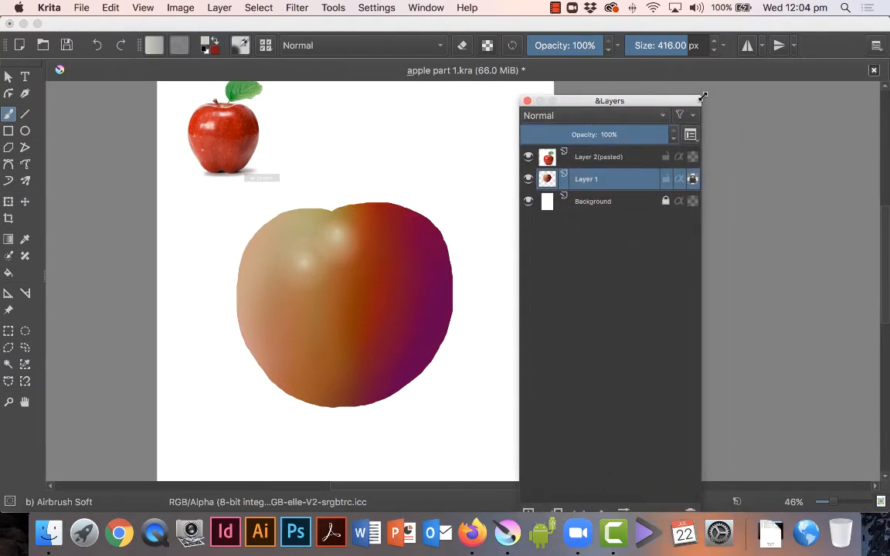
left_click_drag(702, 96, 628, 177)
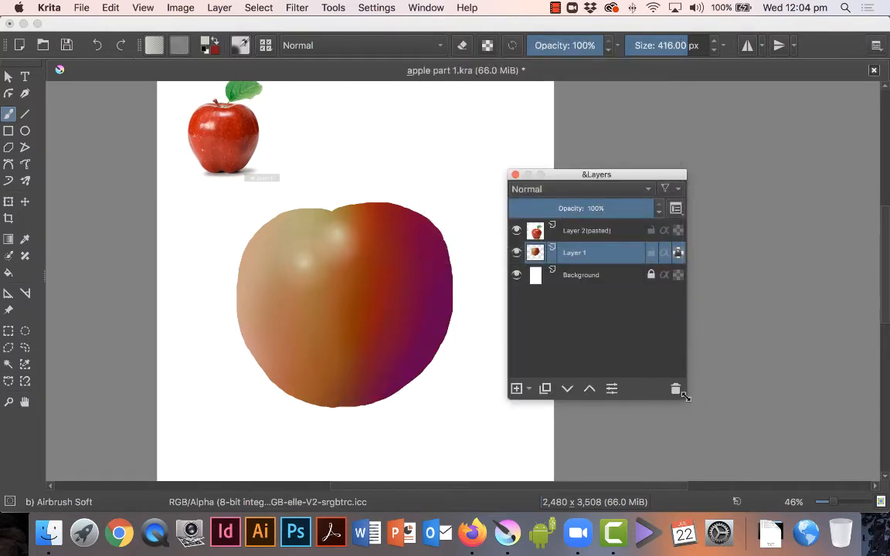
left_click_drag(685, 396, 629, 378)
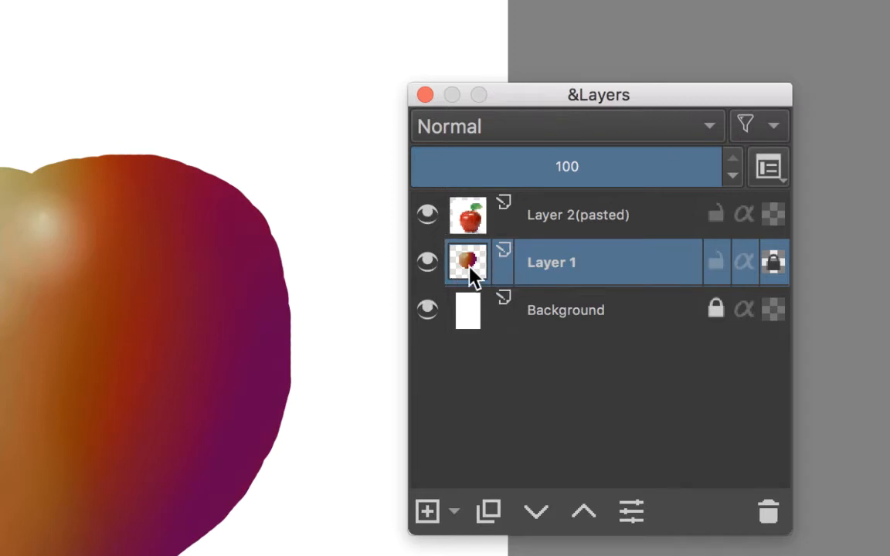
Step: Check what Layer 2(pasted) and Layer 1 contain by toggling each one's visibility off and on
left_click(429, 215)
left_click(429, 217)
left_click(430, 260)
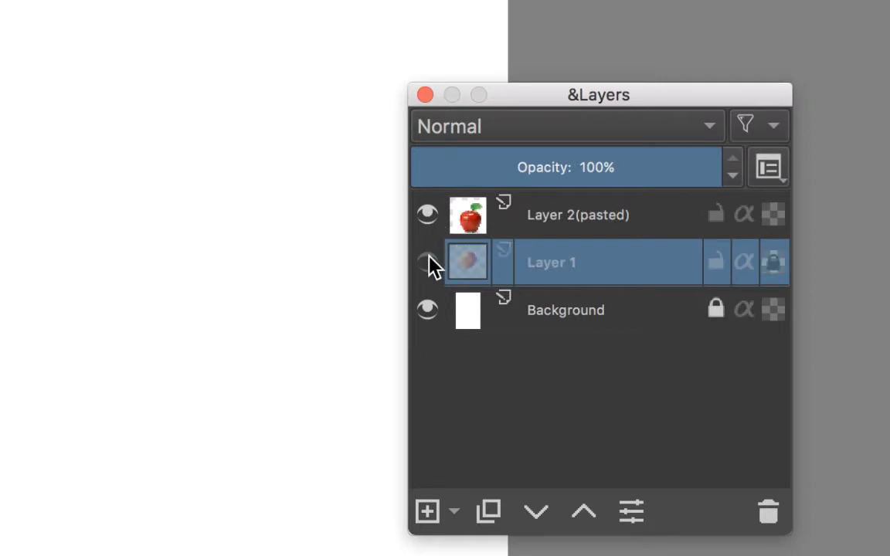
left_click(429, 263)
left_click(429, 262)
left_click(429, 262)
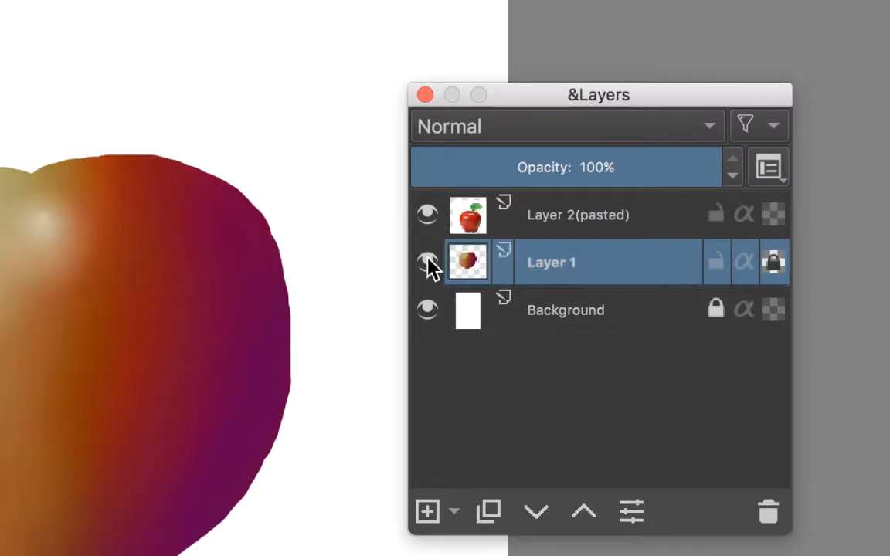
left_click(429, 263)
left_click(429, 263)
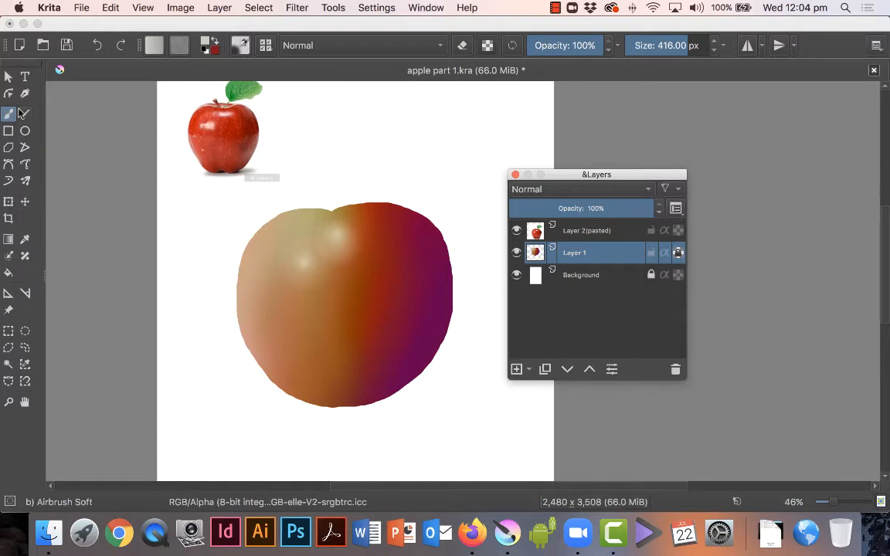
Step: Set the foreground colour to a light cream beige
left_click(206, 45)
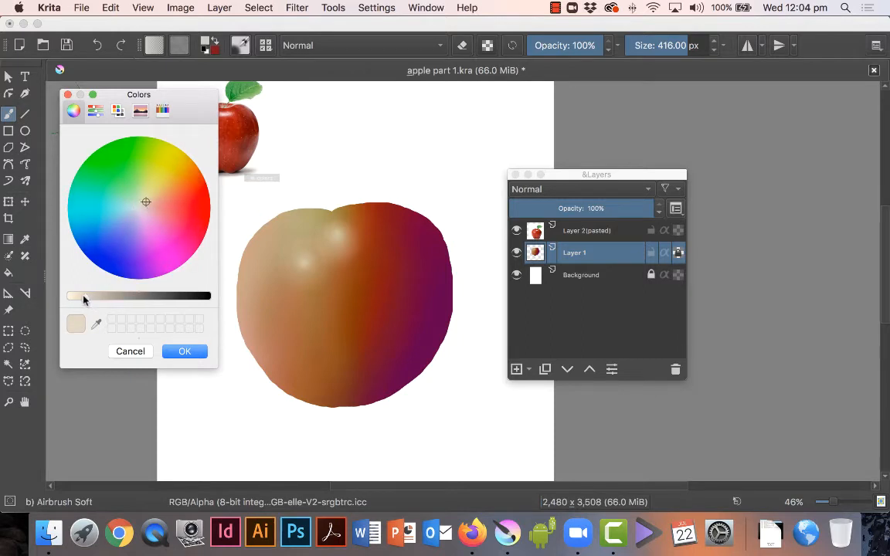
left_click(185, 351)
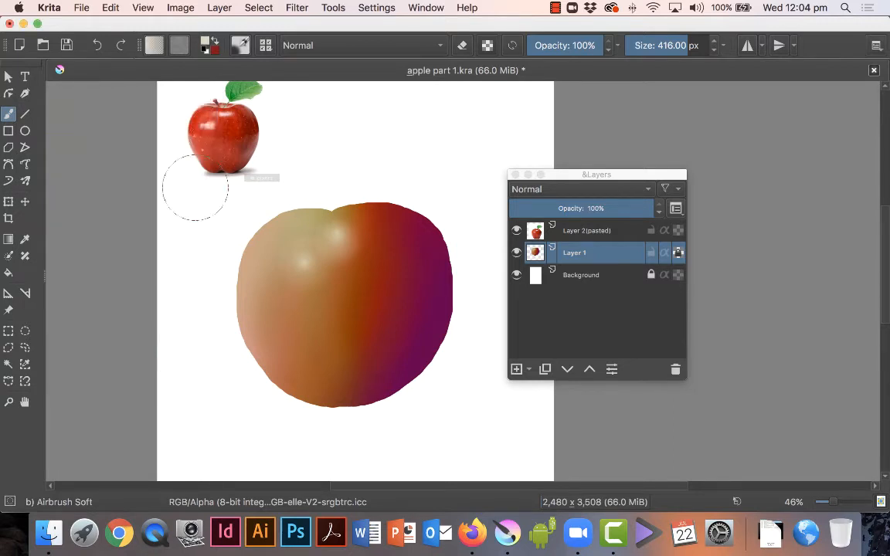
Step: Choose the v) Texture Pointillism brush preset
left_click(263, 45)
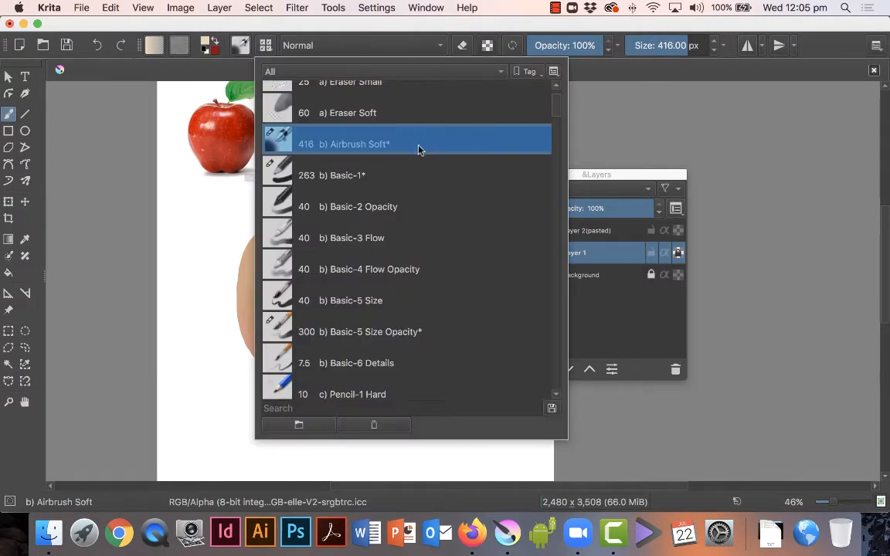
mouse_move(370, 181)
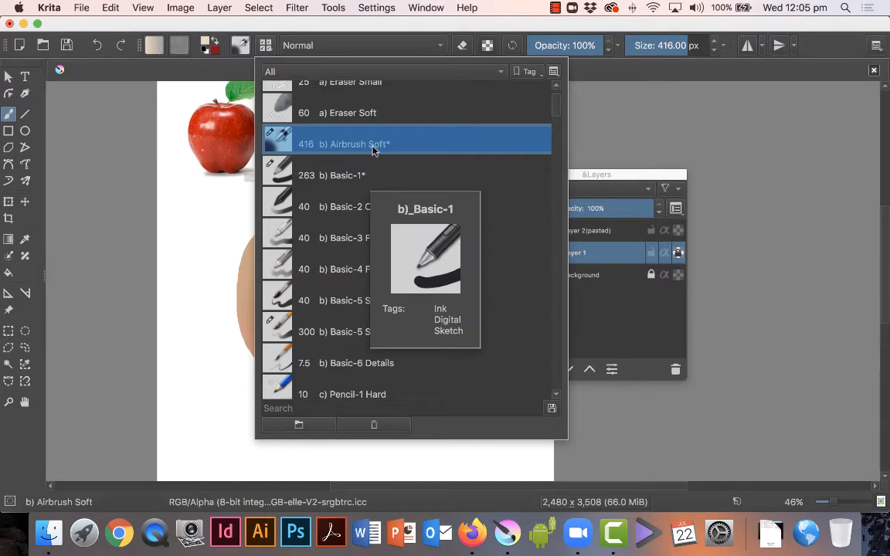
mouse_move(372, 150)
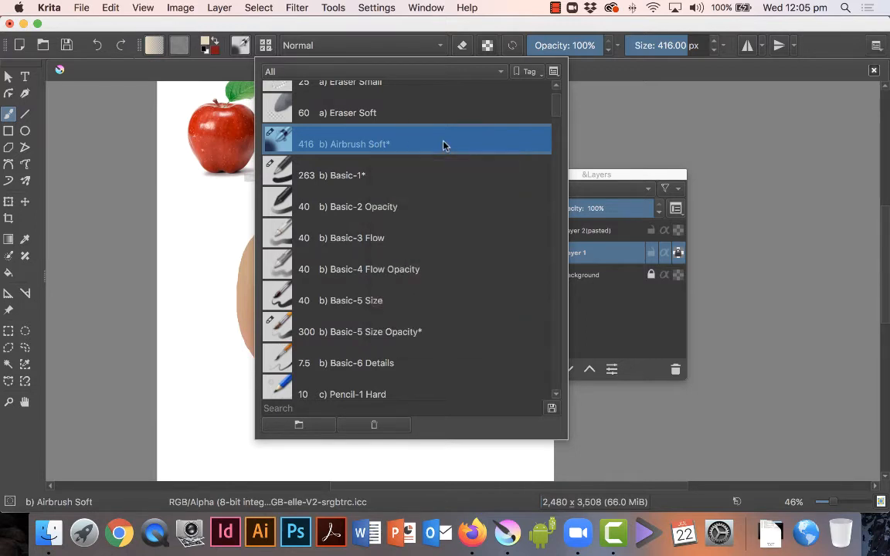
scroll(443, 146, "down", 8)
scroll(443, 146, "down", 5)
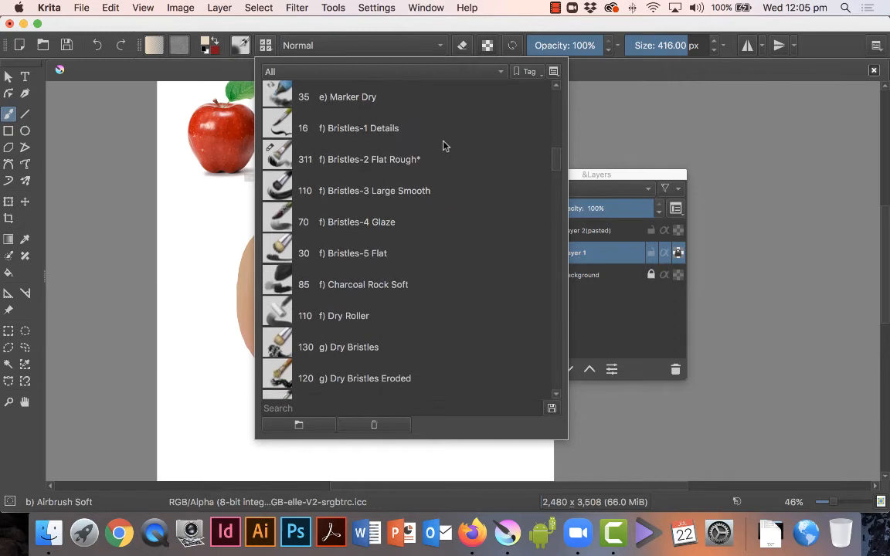
scroll(444, 146, "down", 8)
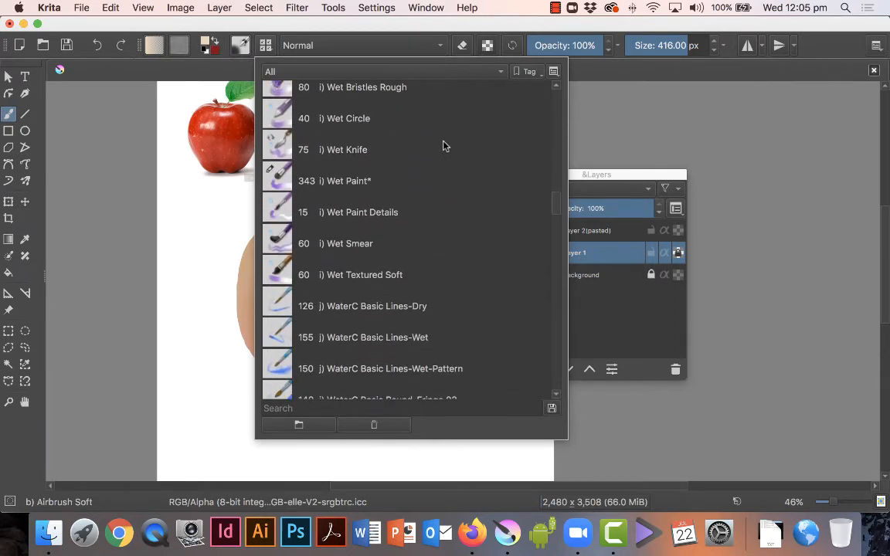
scroll(444, 145, "down", 6)
scroll(443, 145, "down", 10)
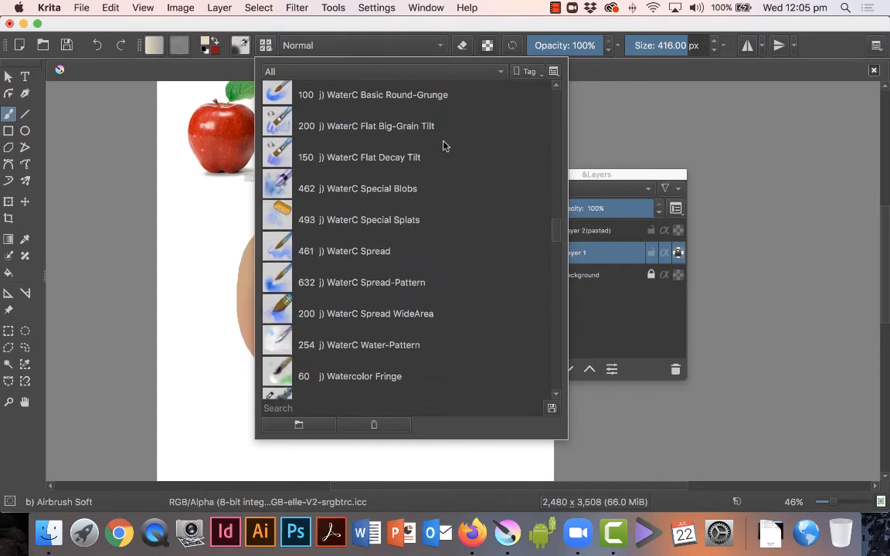
scroll(444, 146, "down", 4)
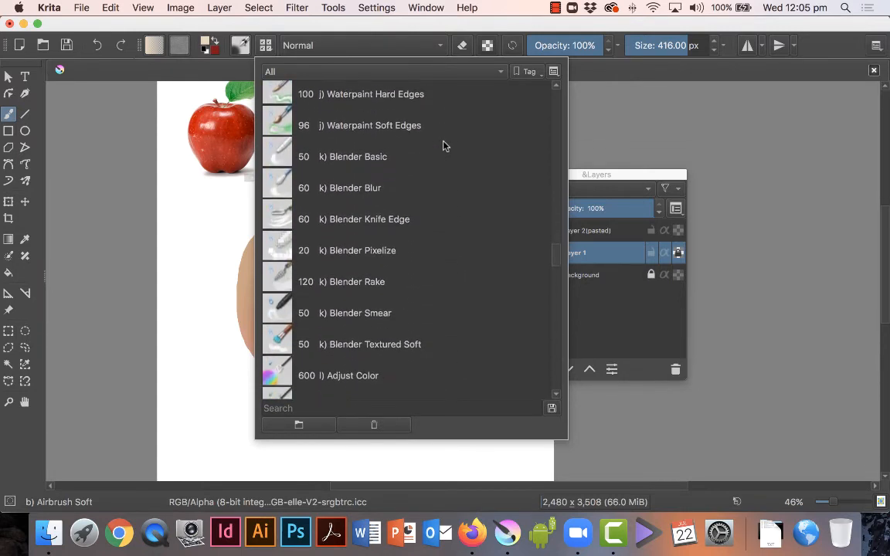
scroll(444, 145, "down", 12)
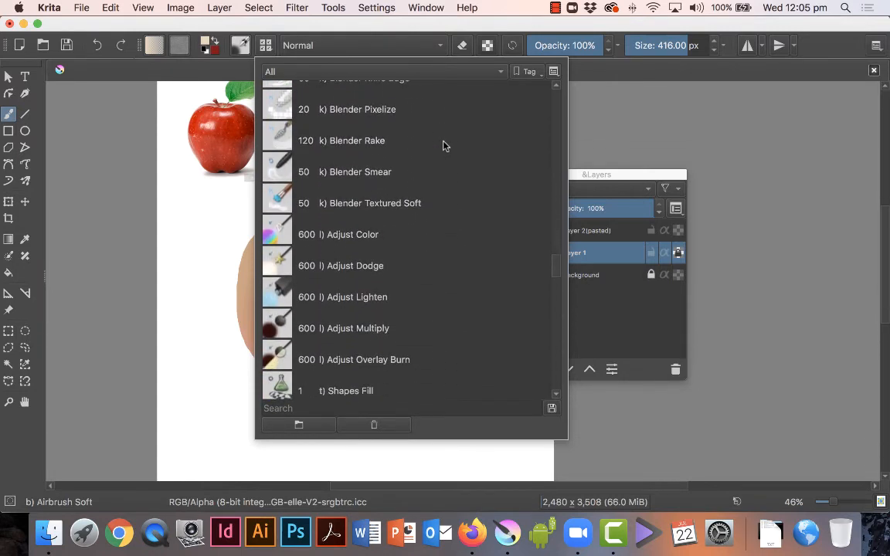
scroll(444, 145, "down", 8)
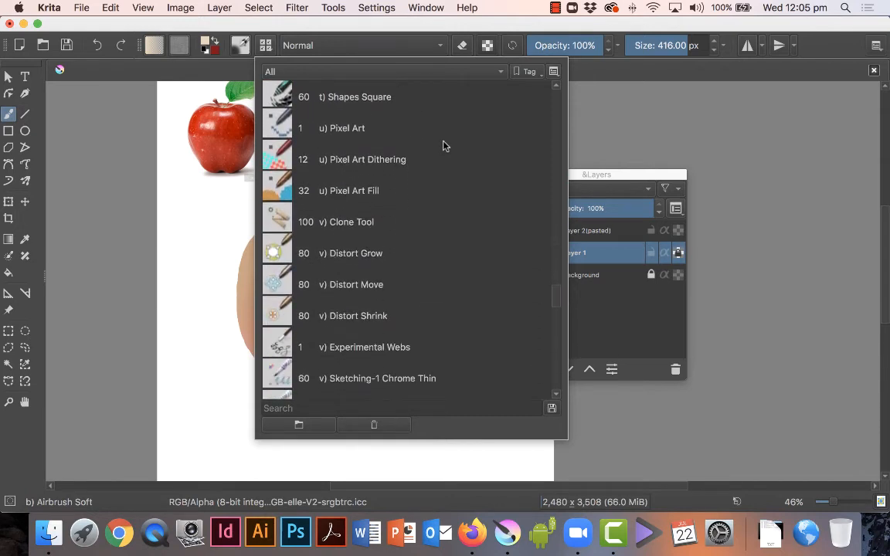
scroll(443, 145, "down", 4)
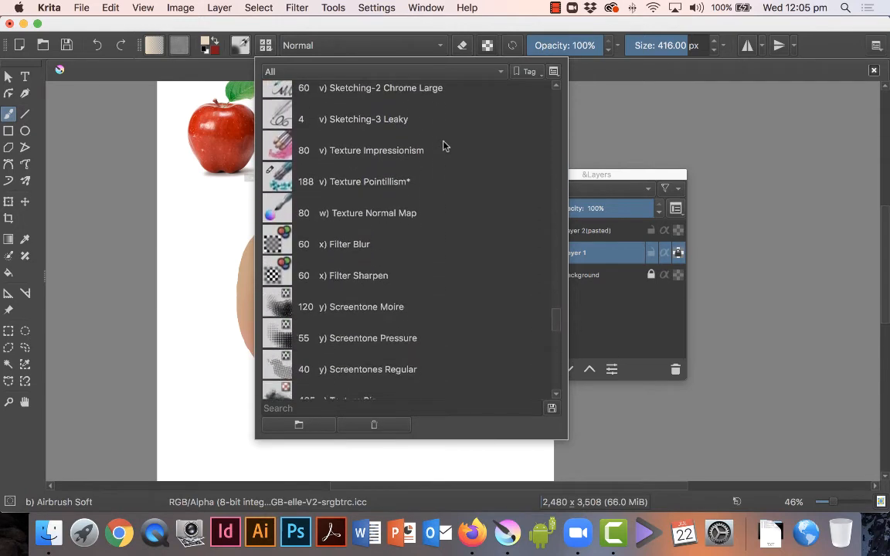
left_click(353, 178)
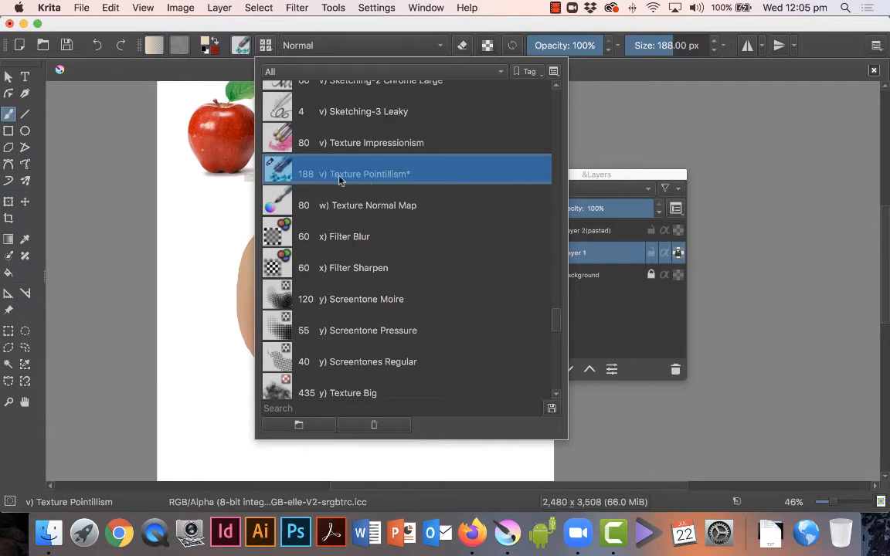
mouse_move(396, 177)
left_click(386, 174)
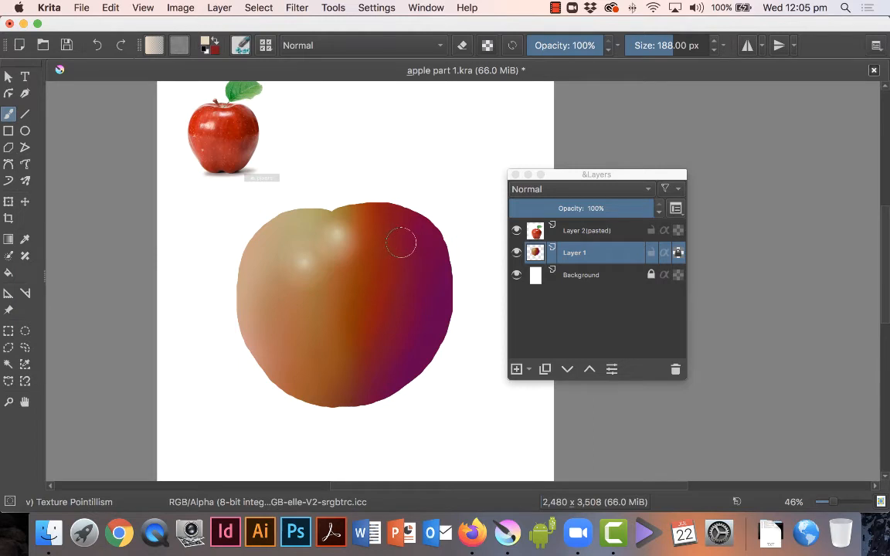
Step: Try painting cream speckles at 100% opacity over the upper right of the painted apple, and undo the strokes
left_click_drag(401, 244, 378, 242)
mouse_move(421, 254)
left_mouse_down()
mouse_move(394, 276)
mouse_move(384, 273)
mouse_move(387, 229)
mouse_move(368, 226)
mouse_move(348, 244)
mouse_move(355, 267)
mouse_move(366, 267)
mouse_move(382, 220)
left_mouse_up()
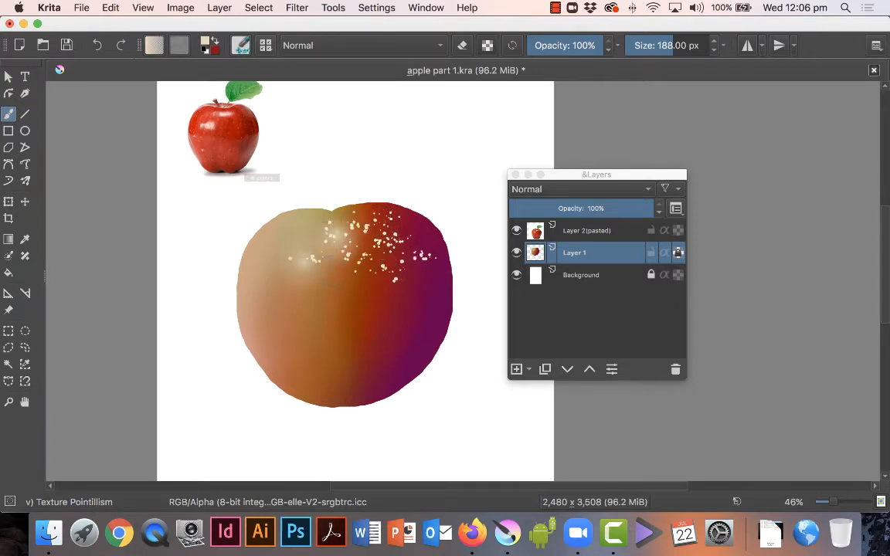
mouse_move(309, 251)
left_mouse_down()
mouse_move(399, 293)
mouse_move(411, 289)
mouse_move(410, 224)
mouse_move(419, 230)
mouse_move(420, 295)
mouse_move(356, 317)
left_mouse_up()
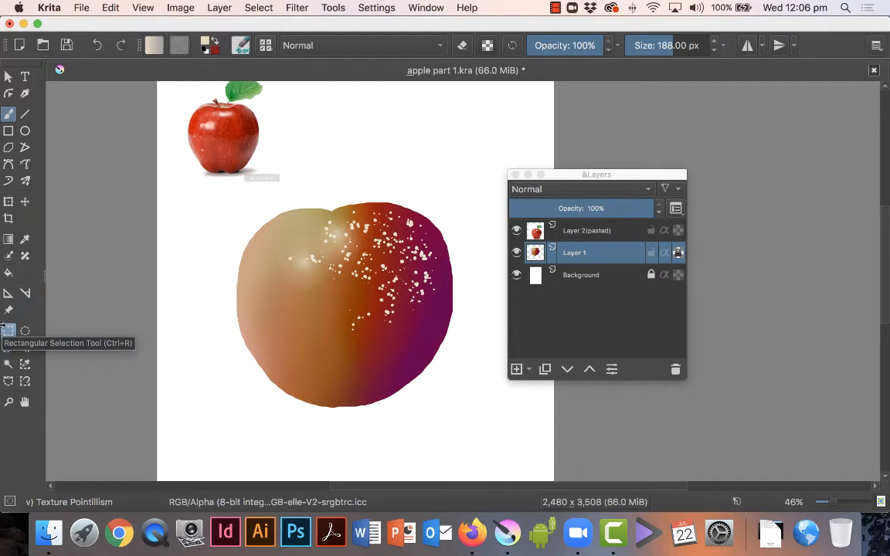
key("ctrl+z")
key("ctrl+z")
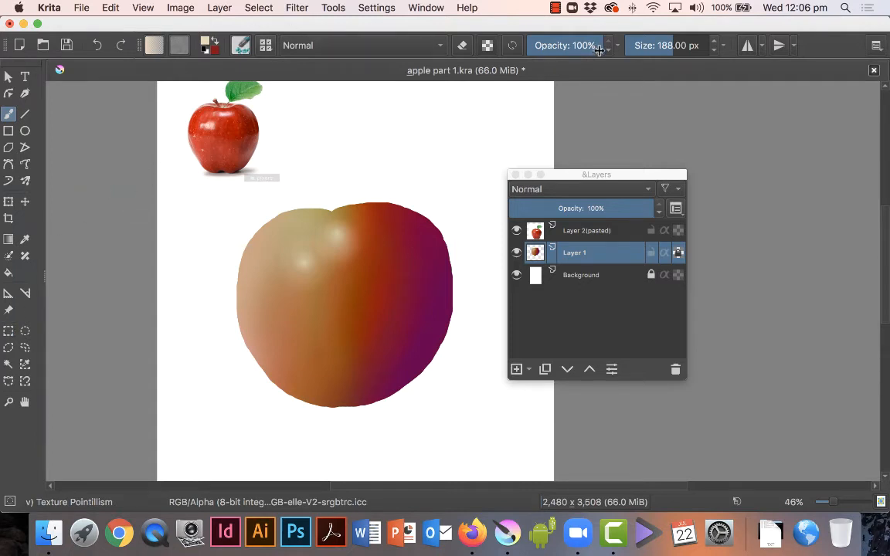
Step: Set the brush opacity to 25% and dab faint cream speckles across the painted apple's upper right side
left_click_drag(586, 47, 491, 44)
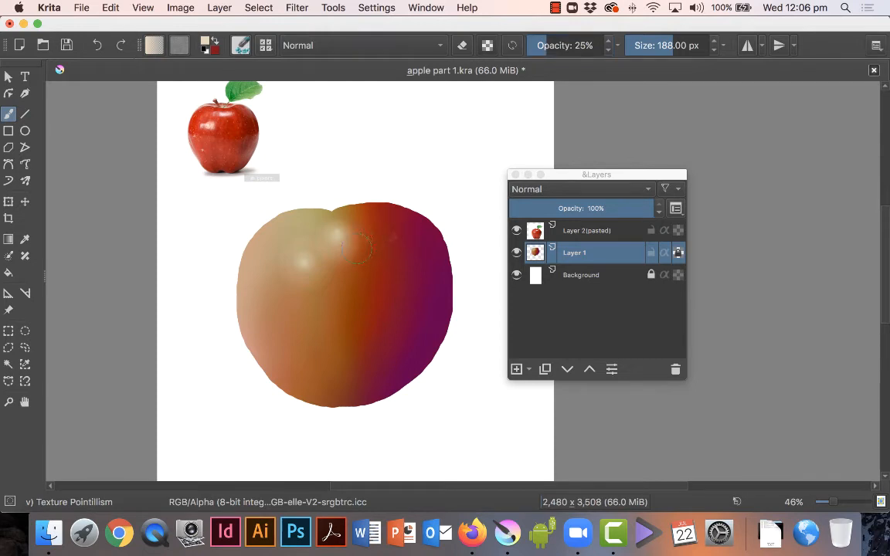
mouse_move(356, 247)
left_mouse_down()
mouse_move(401, 245)
mouse_move(409, 265)
mouse_move(396, 236)
mouse_move(401, 288)
mouse_move(399, 205)
left_mouse_up()
key("ctrl+space")
left_click(377, 173)
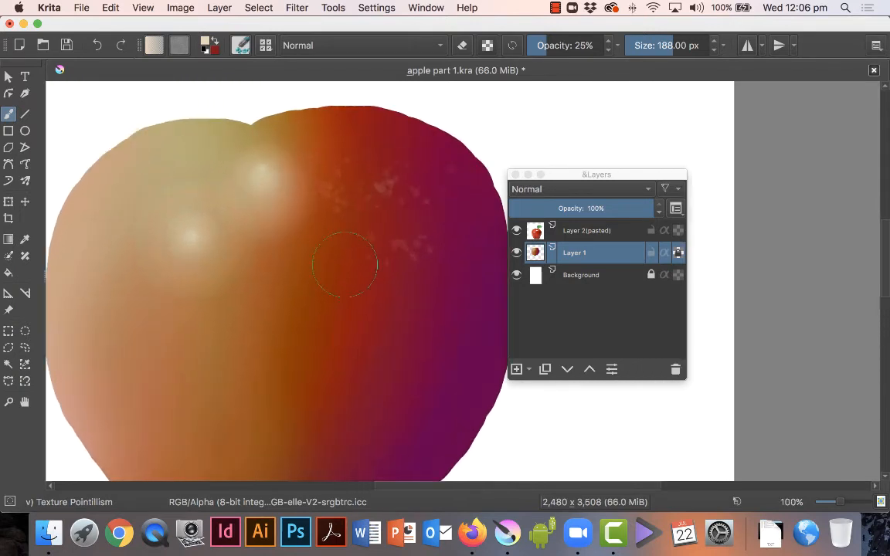
left_click(333, 267)
left_click(362, 178)
left_click(427, 155)
Step: Set the brush opacity to 35% and dab cream speckles over the apple's upper right, right side and centre
left_click_drag(533, 46, 554, 48)
left_click(419, 219)
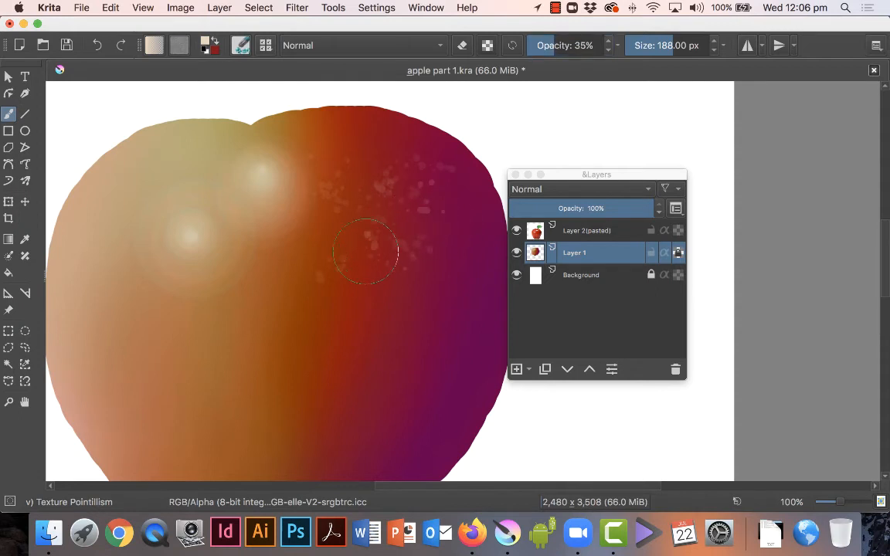
left_click(368, 246)
left_click(364, 135)
left_click(319, 150)
left_click(421, 147)
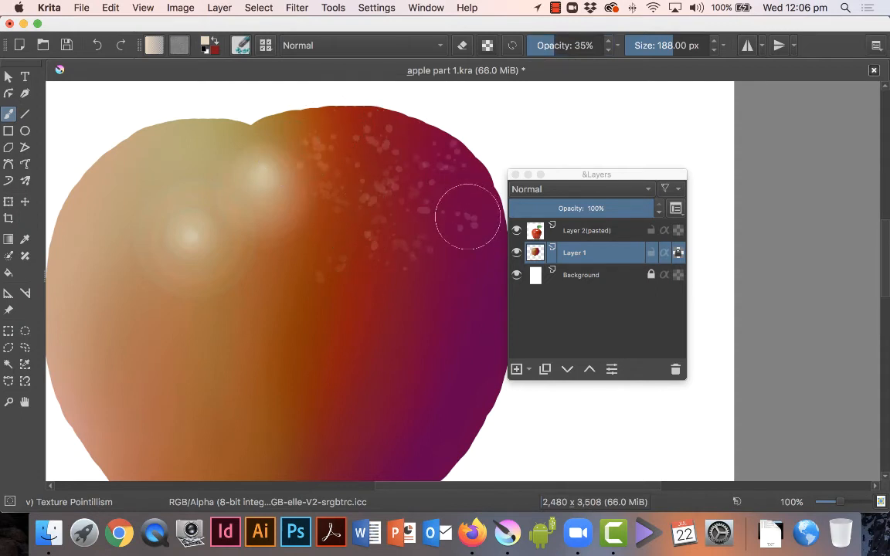
left_click(463, 215)
left_click(332, 127)
left_click(390, 159)
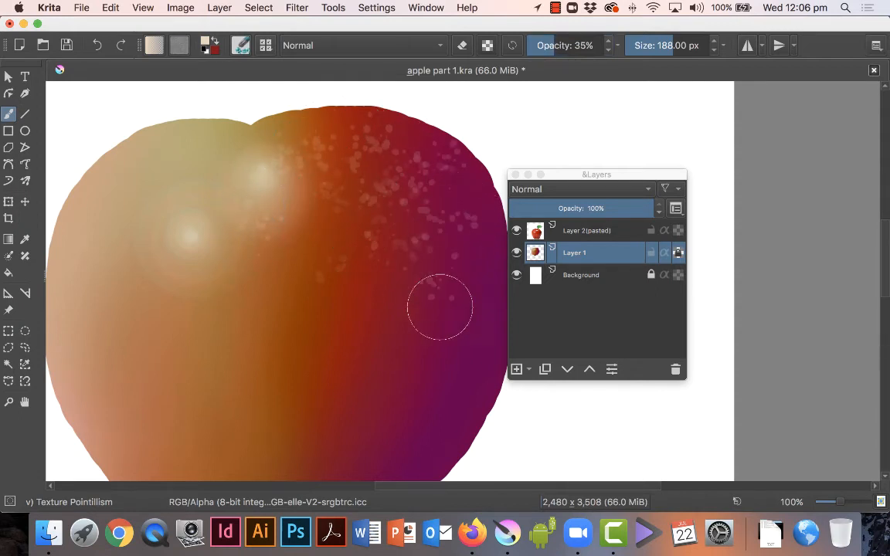
left_click(410, 332)
left_click(340, 232)
left_click(354, 357)
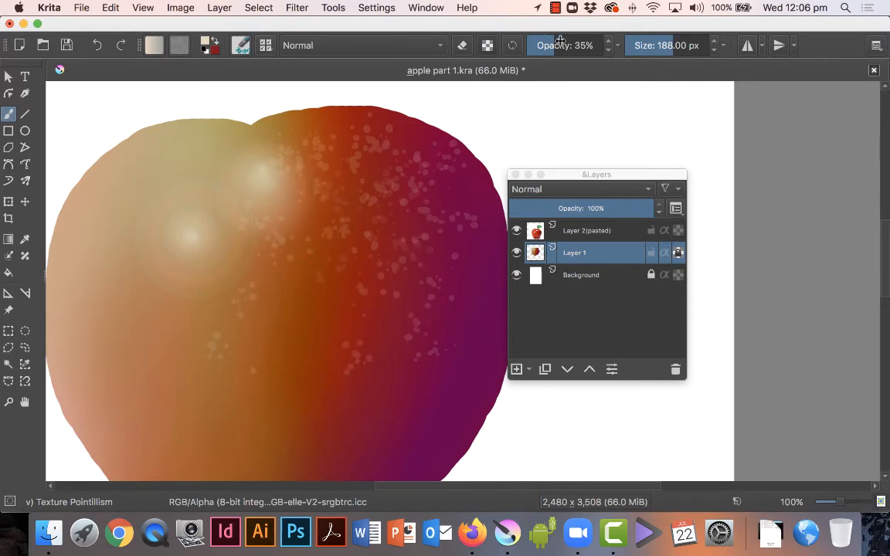
Step: Lower the brush opacity to 21% and paint fainter speckles across the apple's centre and right side
key("i")
key("i")
key("i")
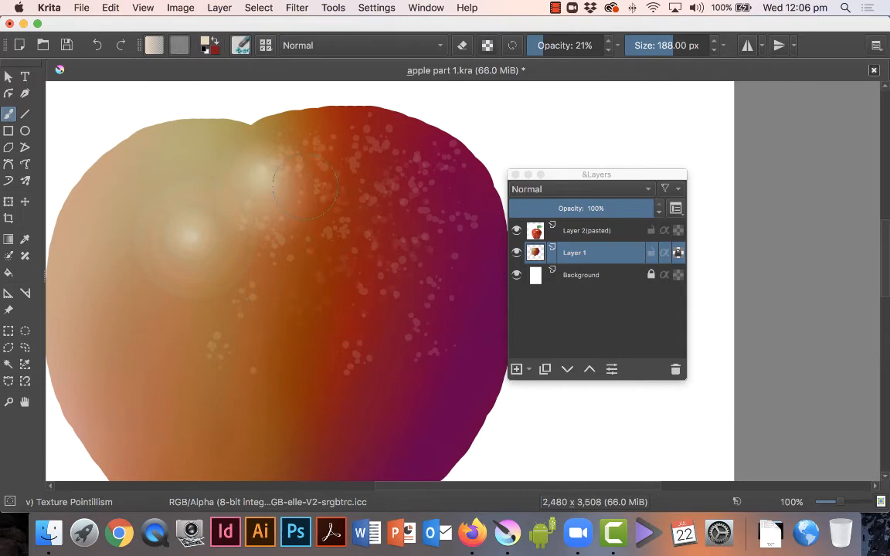
mouse_move(325, 300)
left_mouse_down()
mouse_move(445, 179)
mouse_move(429, 336)
mouse_move(461, 225)
left_mouse_up()
Step: Enlarge the brush to 528 px and scatter speckles over the apple's middle, left and lower right, raising the opacity to 42%
left_click_drag(666, 46, 696, 46)
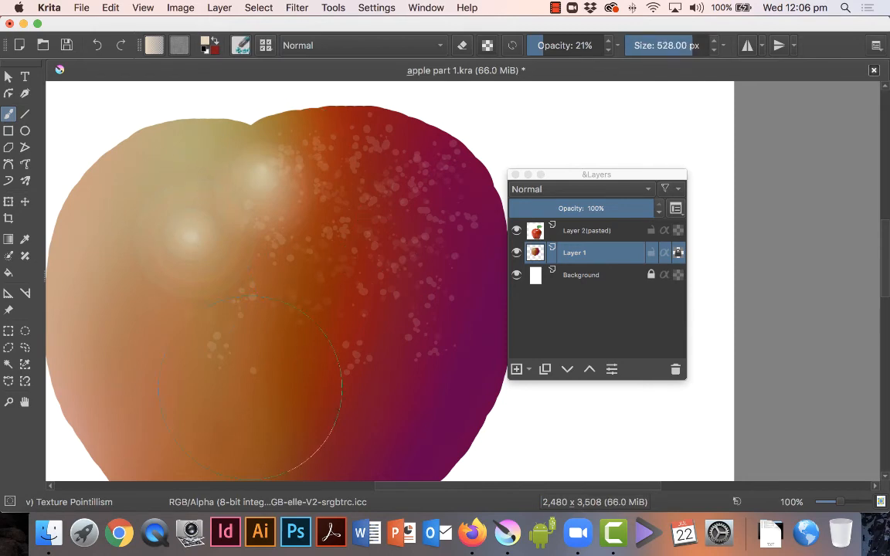
mouse_move(251, 386)
left_mouse_down()
mouse_move(356, 324)
mouse_move(368, 330)
mouse_move(339, 390)
mouse_move(215, 372)
mouse_move(220, 364)
mouse_move(345, 383)
mouse_move(321, 335)
left_mouse_up()
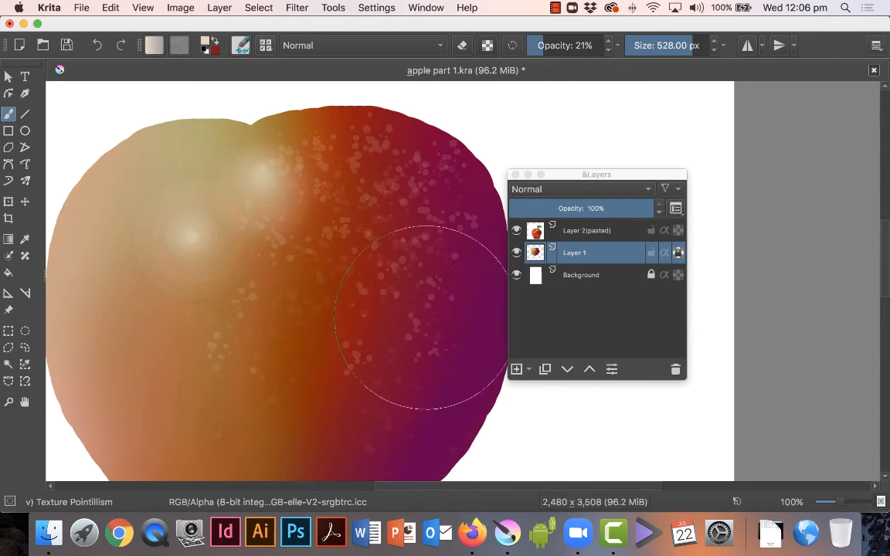
left_click_drag(544, 38, 560, 38)
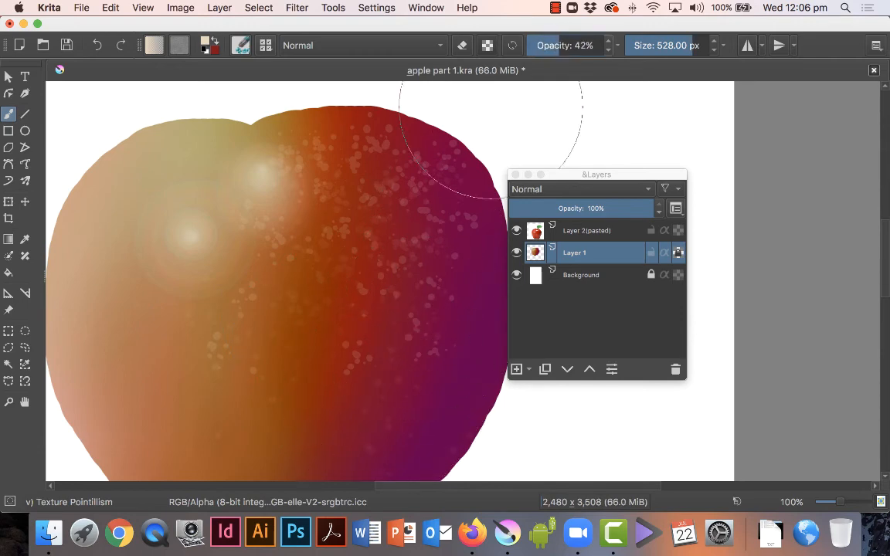
mouse_move(419, 385)
left_mouse_down()
mouse_move(399, 400)
mouse_move(318, 338)
mouse_move(258, 258)
left_mouse_up()
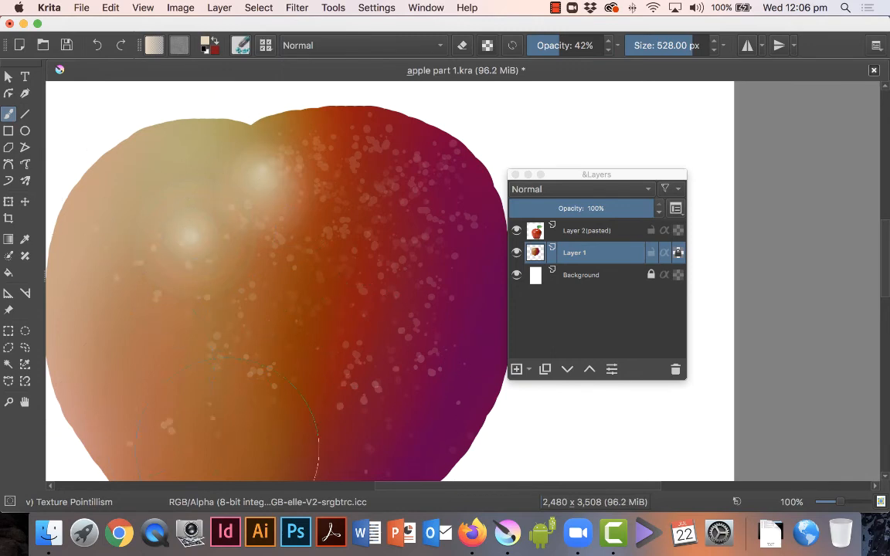
mouse_move(392, 432)
left_mouse_down()
mouse_move(419, 429)
mouse_move(477, 312)
left_mouse_up()
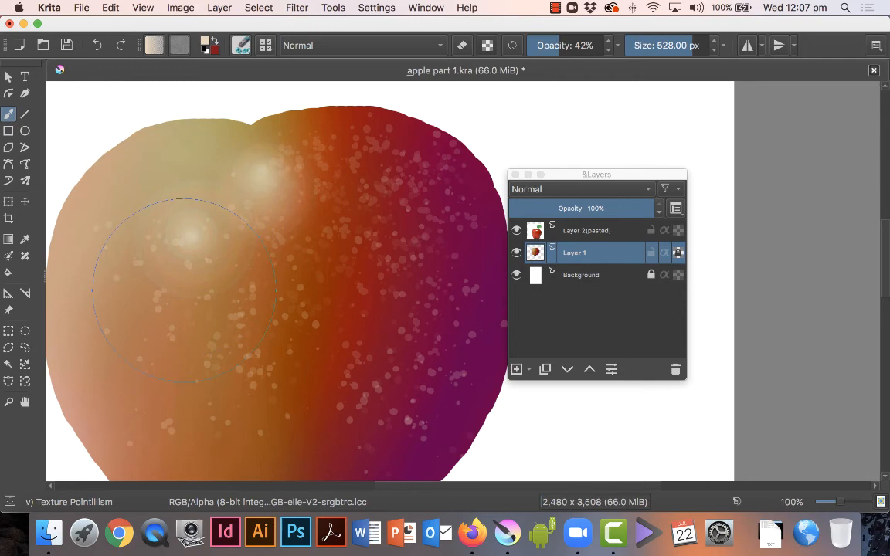
Step: Toggle the transparency lock on Layer 1, which holds the painted apple
key("super+minus")
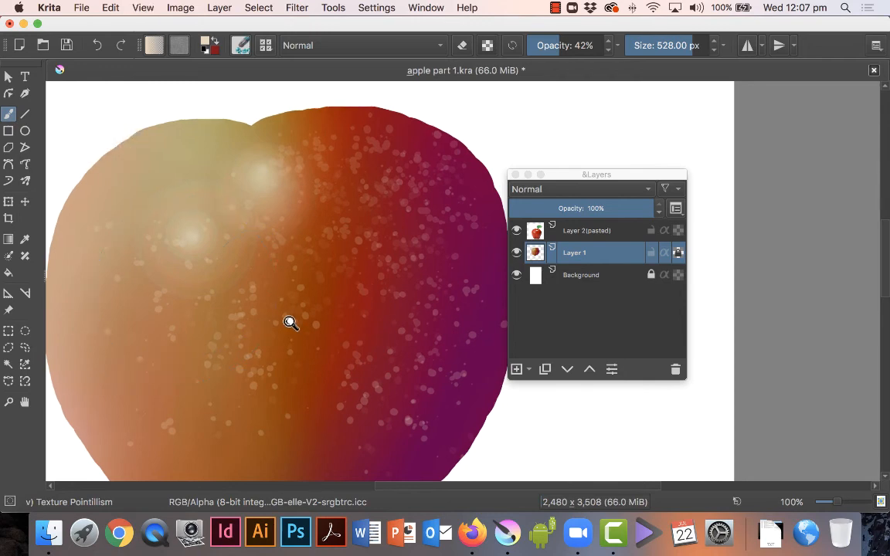
mouse_move(289, 323)
left_mouse_down()
mouse_move(312, 280)
mouse_move(331, 432)
mouse_move(329, 415)
left_mouse_up()
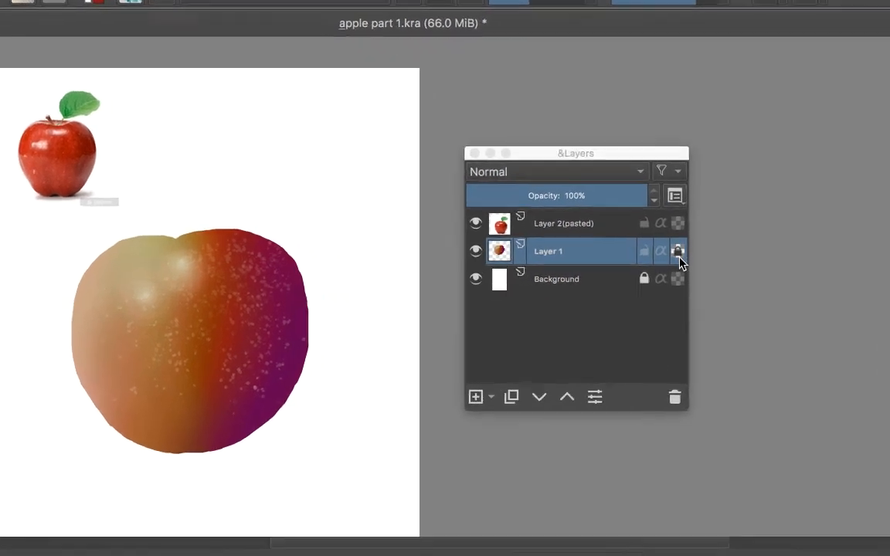
mouse_move(679, 261)
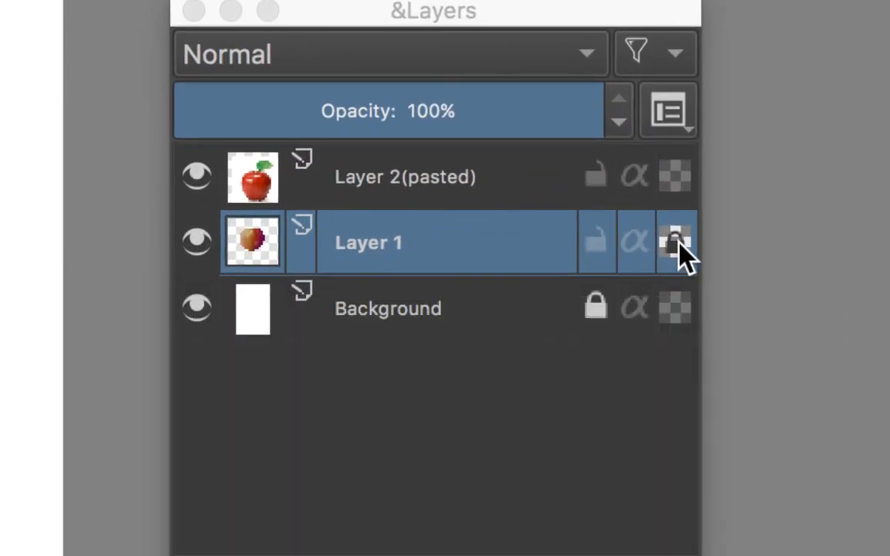
left_click(678, 246)
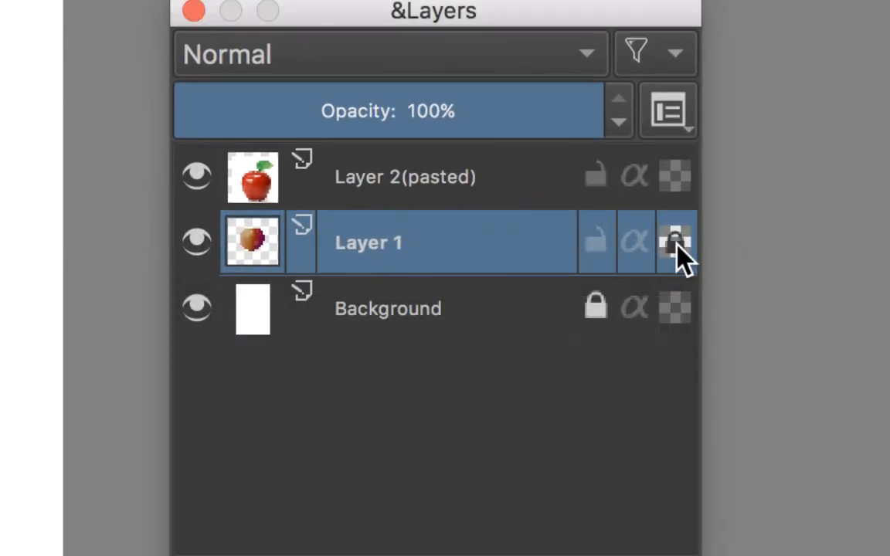